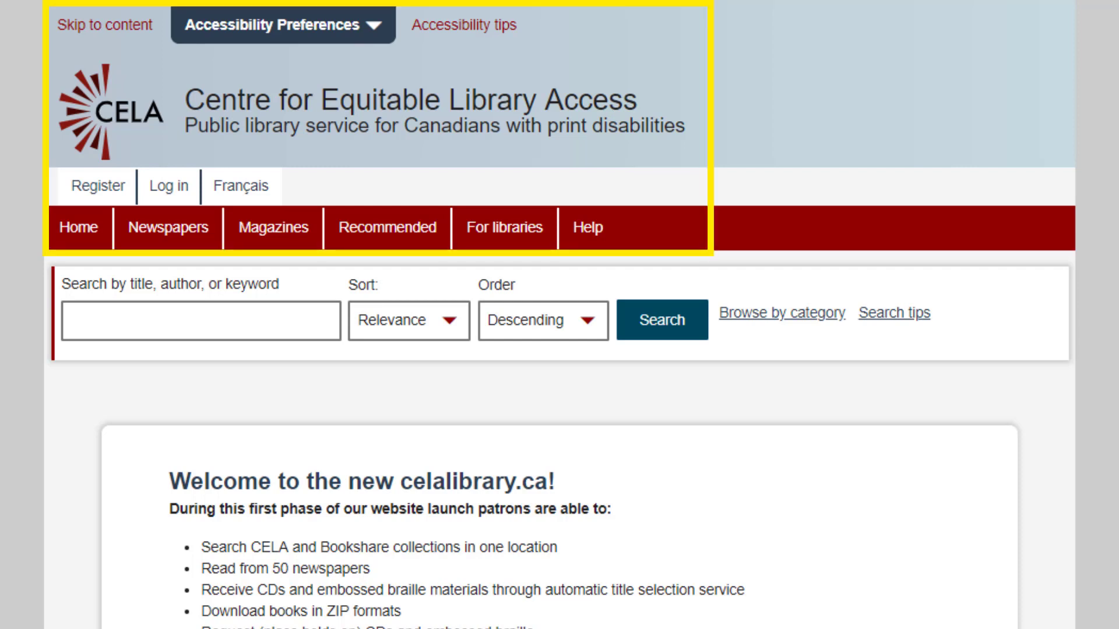
# Log in to the CELA patron account with the library card number and password.
pyautogui.press('Tab')
pyautogui.press('Tab')
pyautogui.press('Tab')
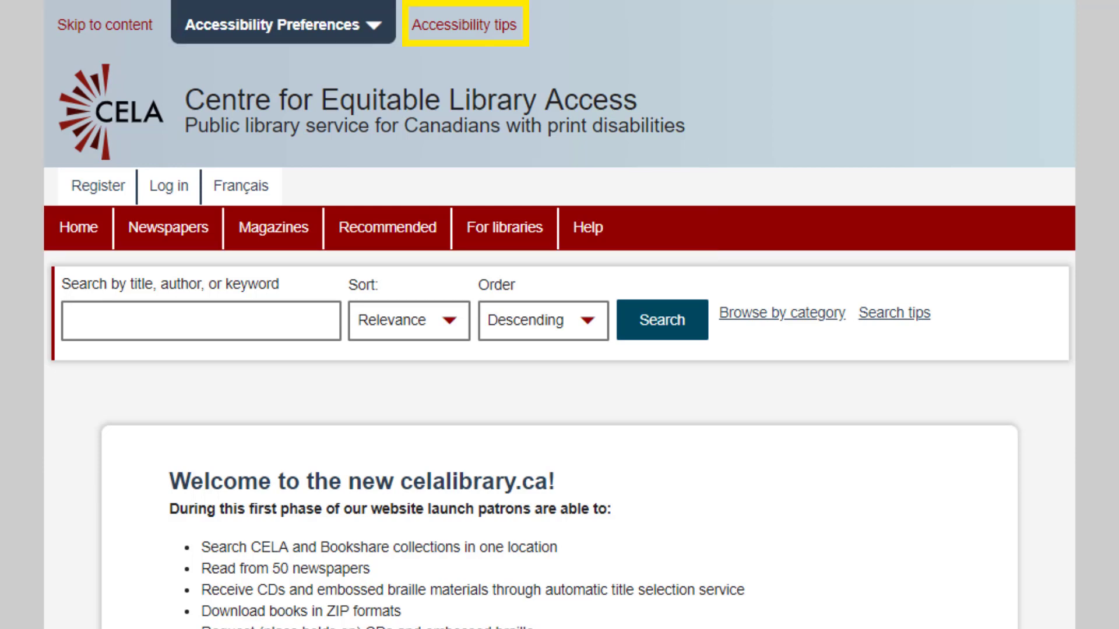
pyautogui.press('Tab')
pyautogui.press('Tab')
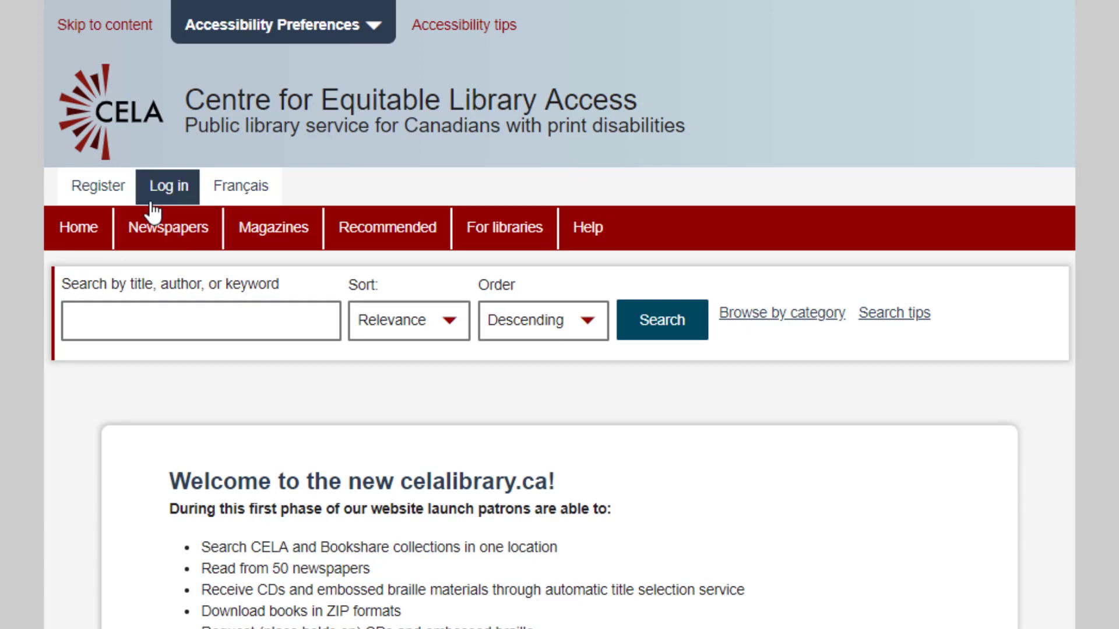
pyautogui.click(150, 203)
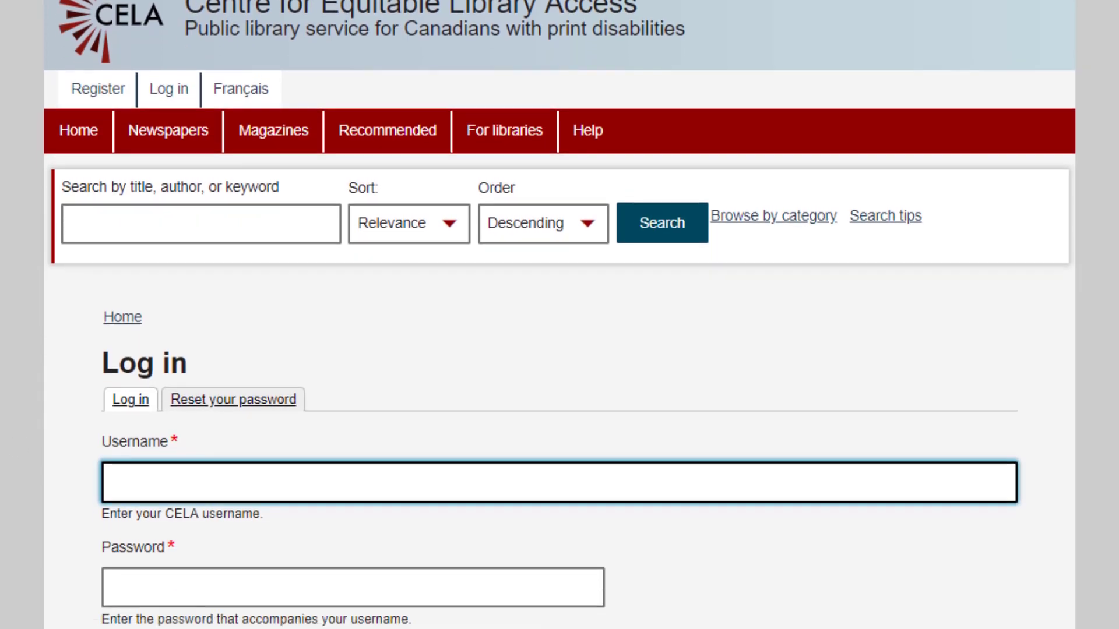
pyautogui.write('220989')
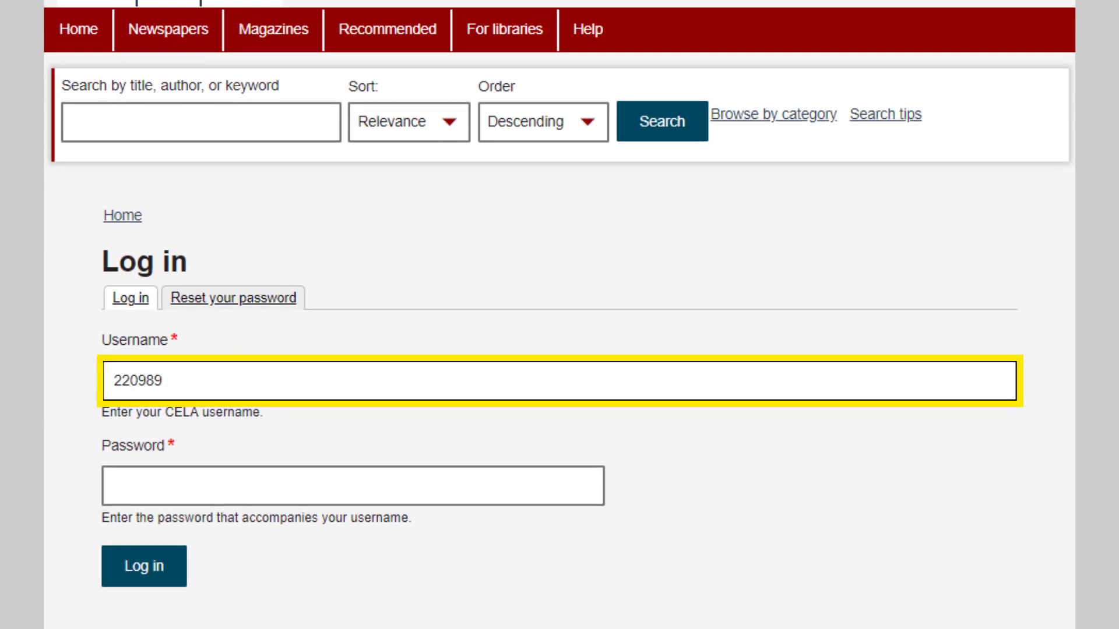
pyautogui.press('Tab')
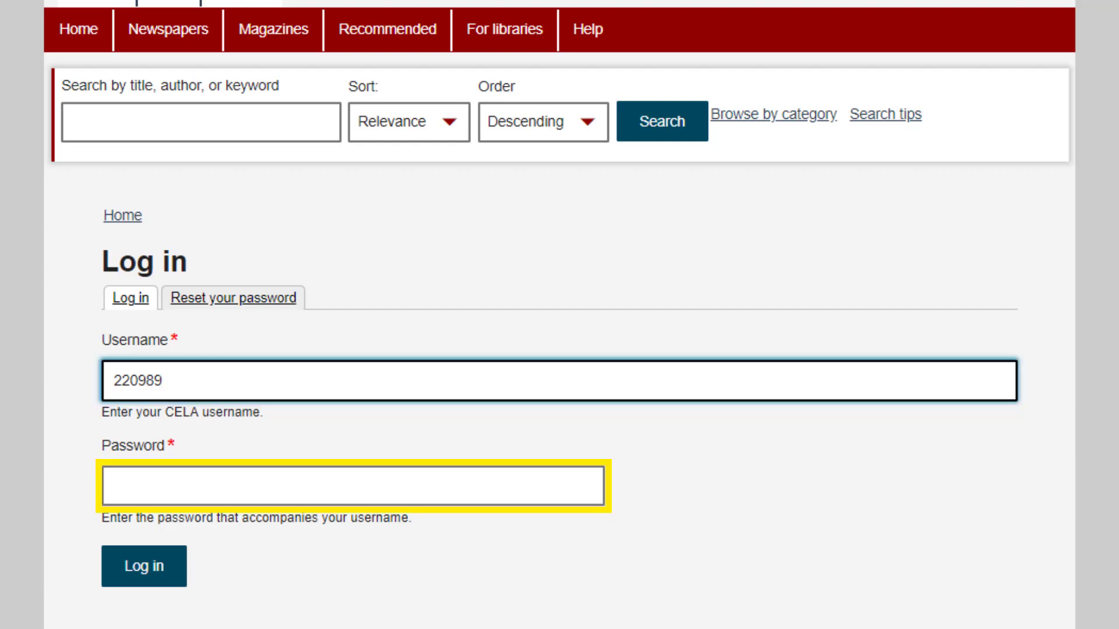
pyautogui.write('•••••••••')
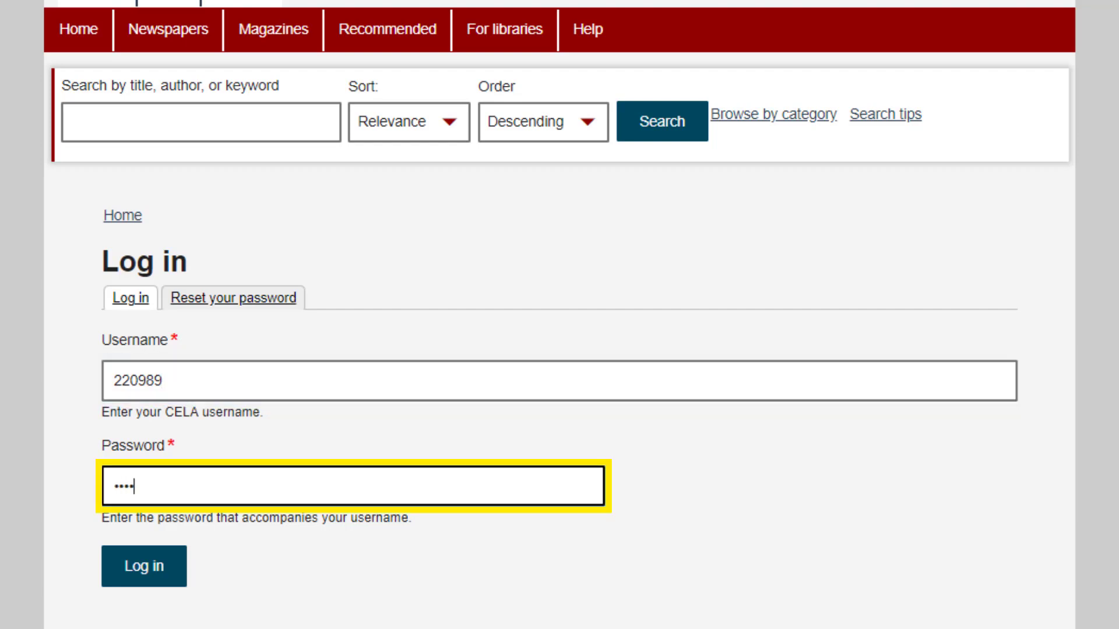
pyautogui.press('Tab')
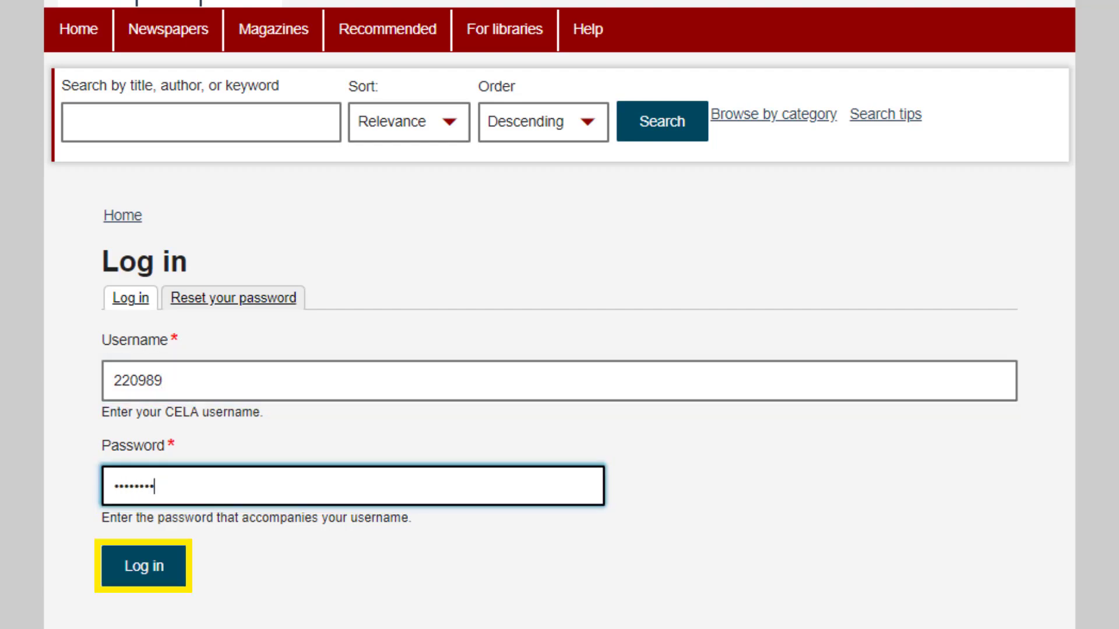
pyautogui.press('Tab')
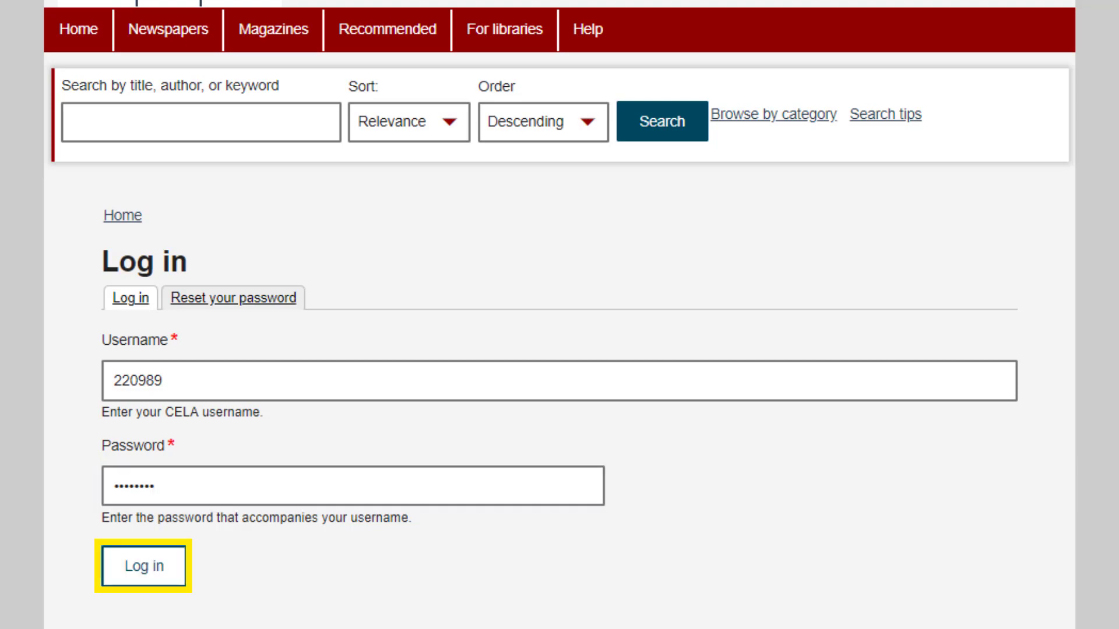
pyautogui.press('Return')
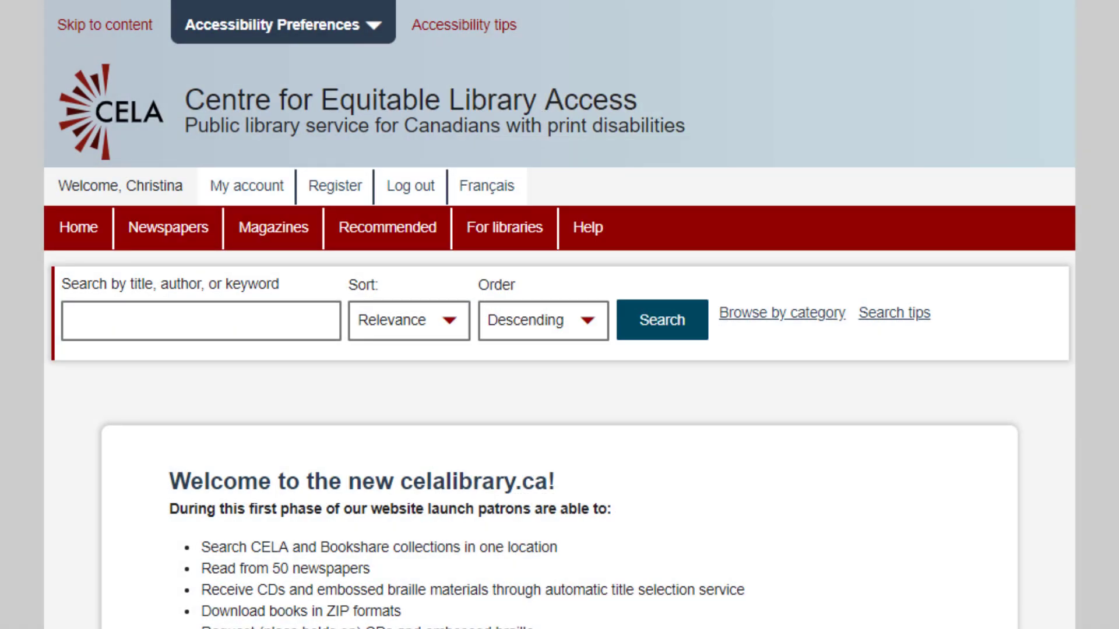
# Run a catalogue search for 'heart berries'.
pyautogui.click(201, 321)
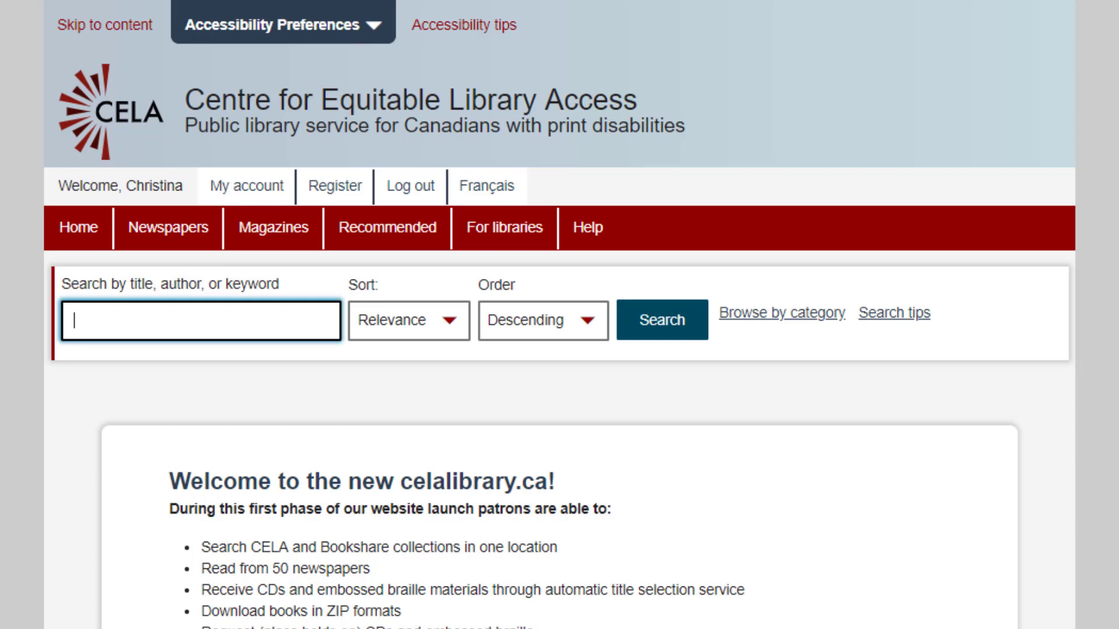
pyautogui.write('h')
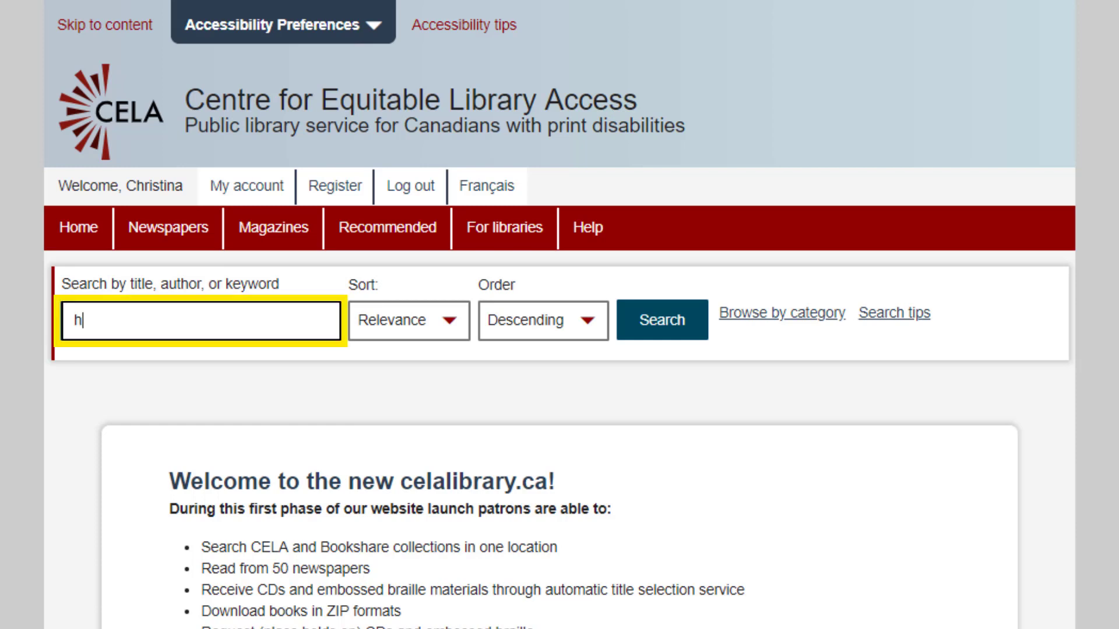
pyautogui.write('eart berries')
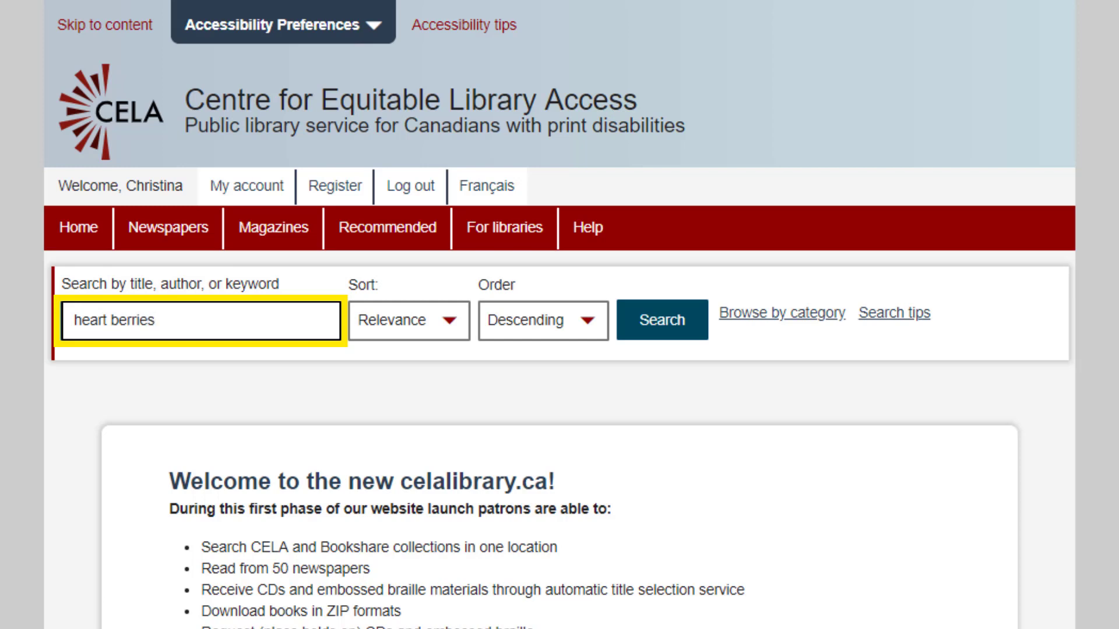
pyautogui.press('Tab')
pyautogui.press('Tab')
pyautogui.press('Tab')
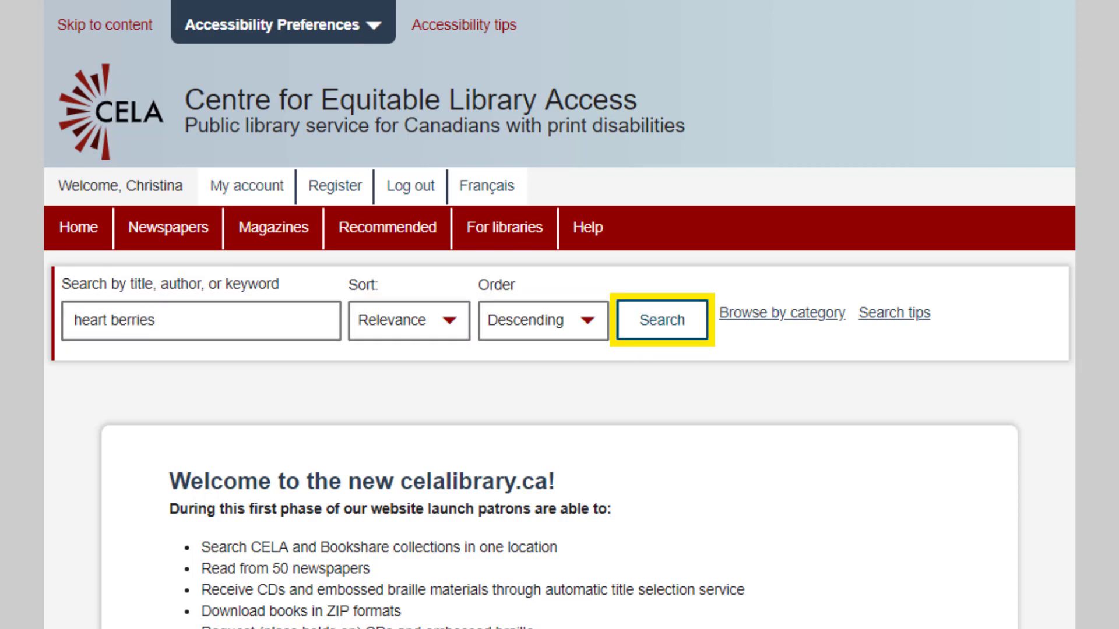
pyautogui.press('Return')
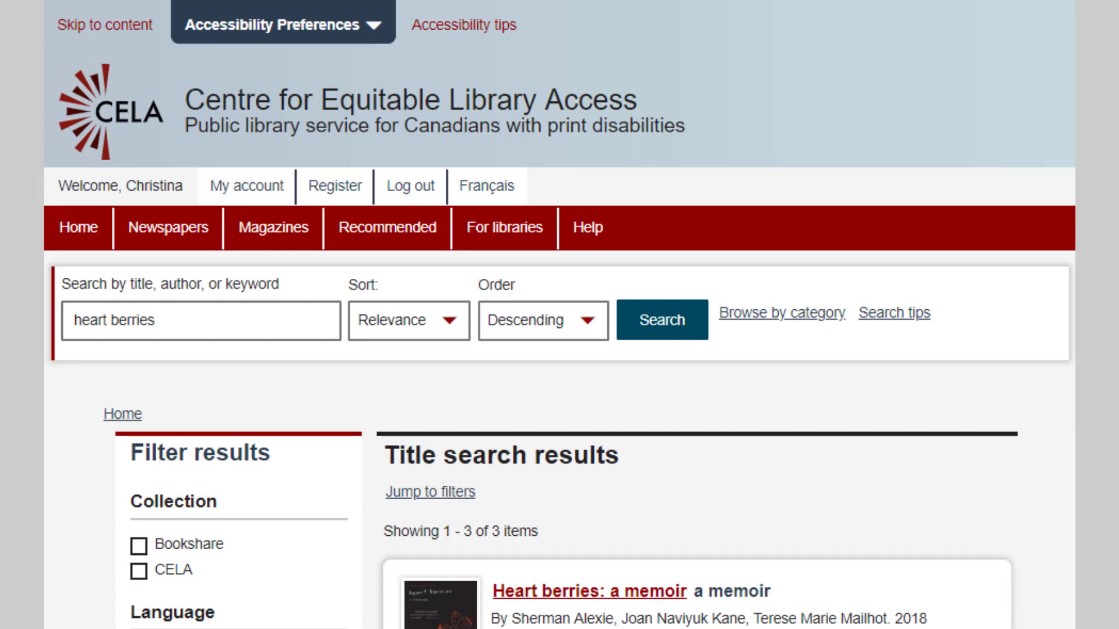
# Scroll down to the first Heart berries: a memoir result and focus its format choice.
pyautogui.scroll(-5, 560, 315)
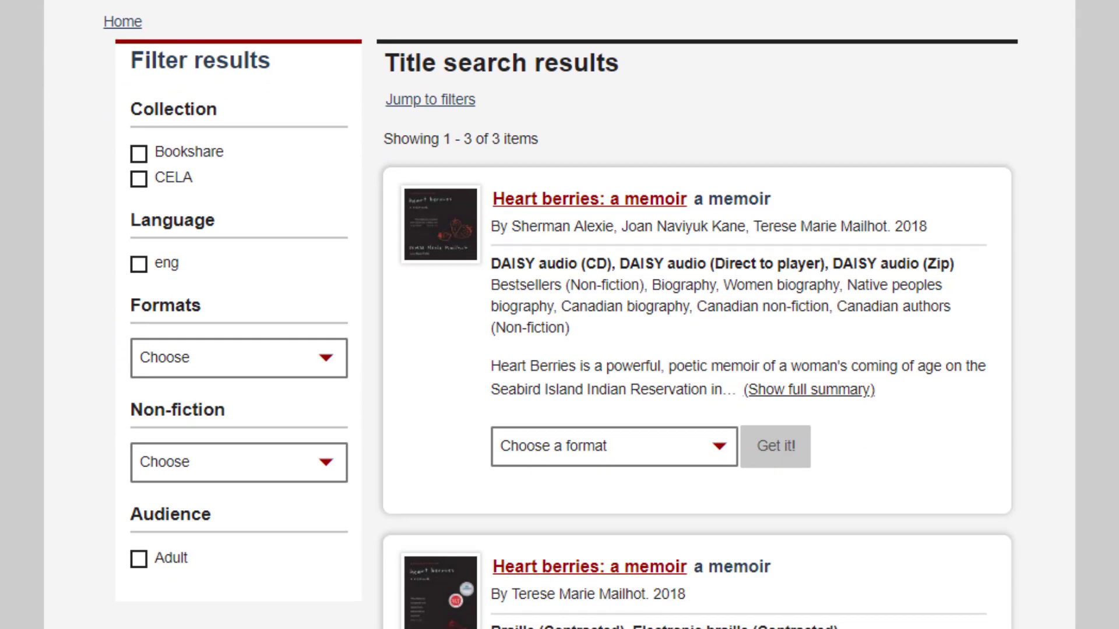
pyautogui.press('Tab')
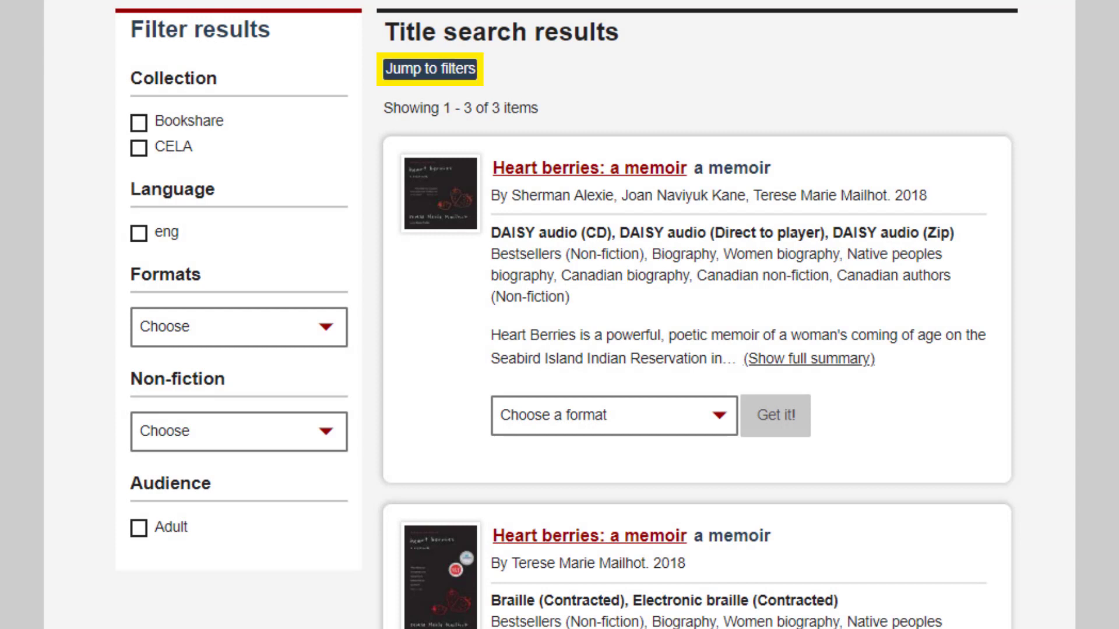
# Choose DAISY audio (Zip) for the first Heart berries result, request it, and dismiss the confirmation.
pyautogui.press('Tab')
pyautogui.press('Tab')
pyautogui.press('Tab')
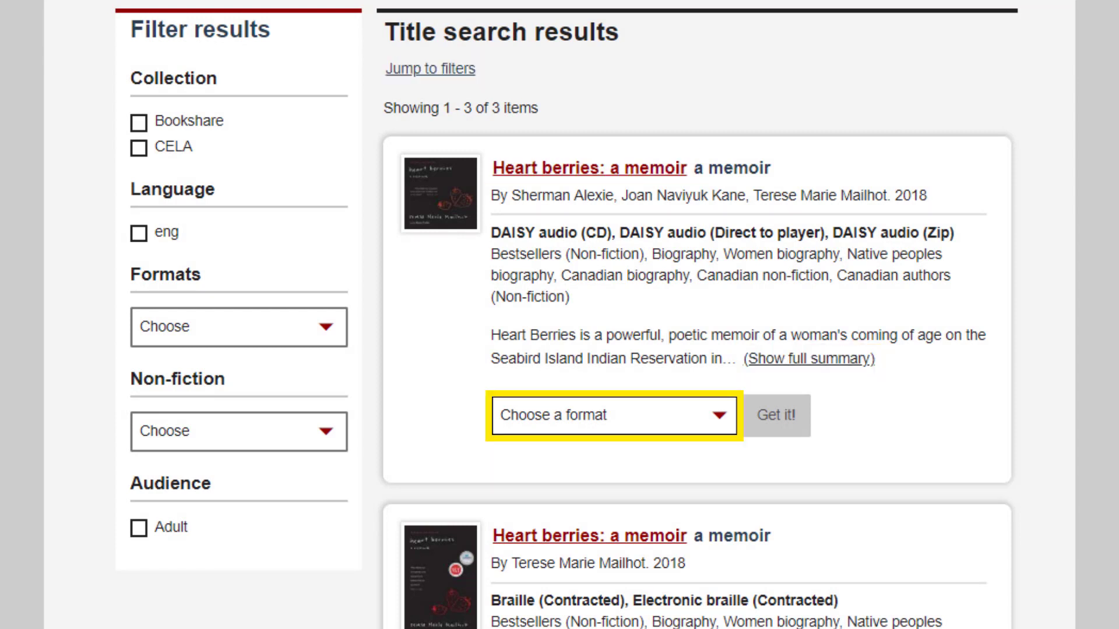
pyautogui.hotkey('alt', 'Down')
pyautogui.press('Down')
pyautogui.press('Down')
pyautogui.press('Down')
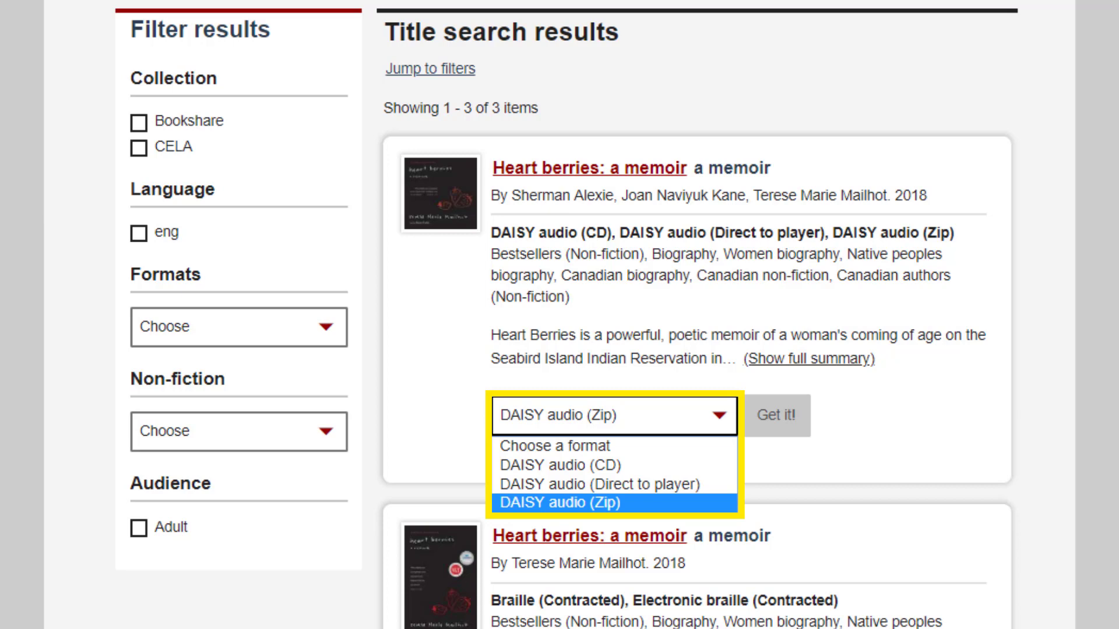
pyautogui.press('Return')
pyautogui.press('Tab')
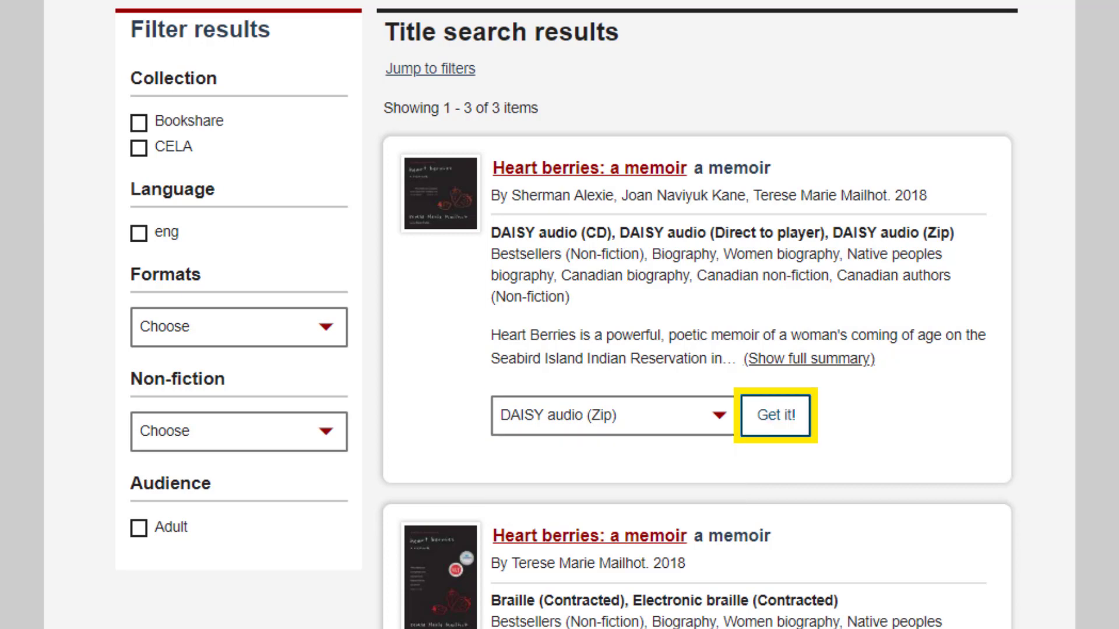
pyautogui.press('Return')
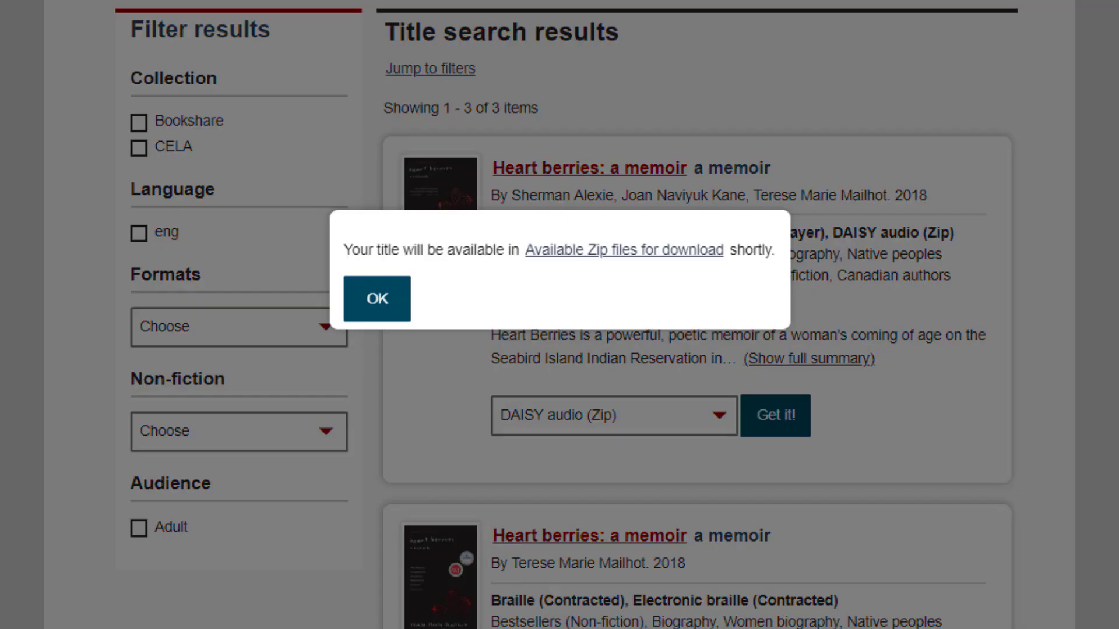
pyautogui.press('Return')
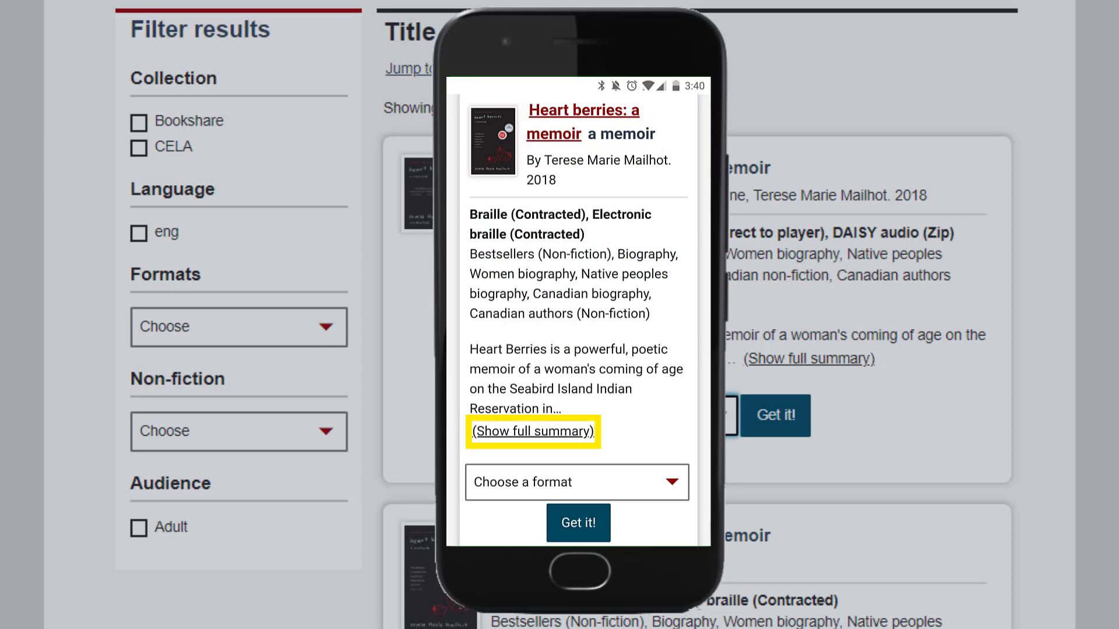
# Pick Electronic braille (Contracted) as the format for Heart berries: a memoir and request it.
pyautogui.press('Tab')
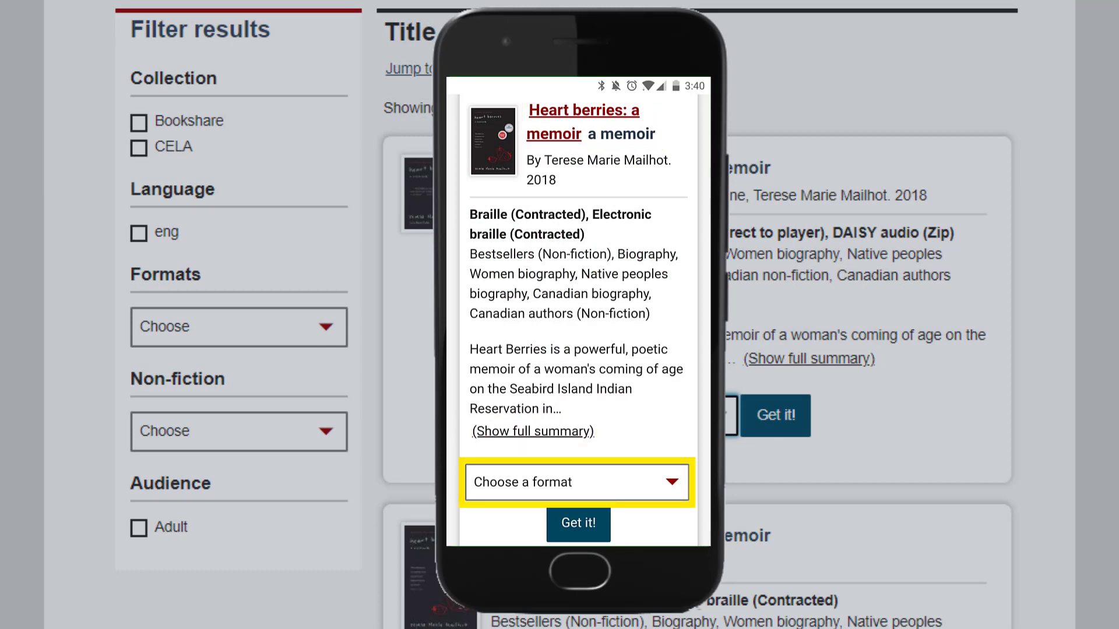
pyautogui.press('Return')
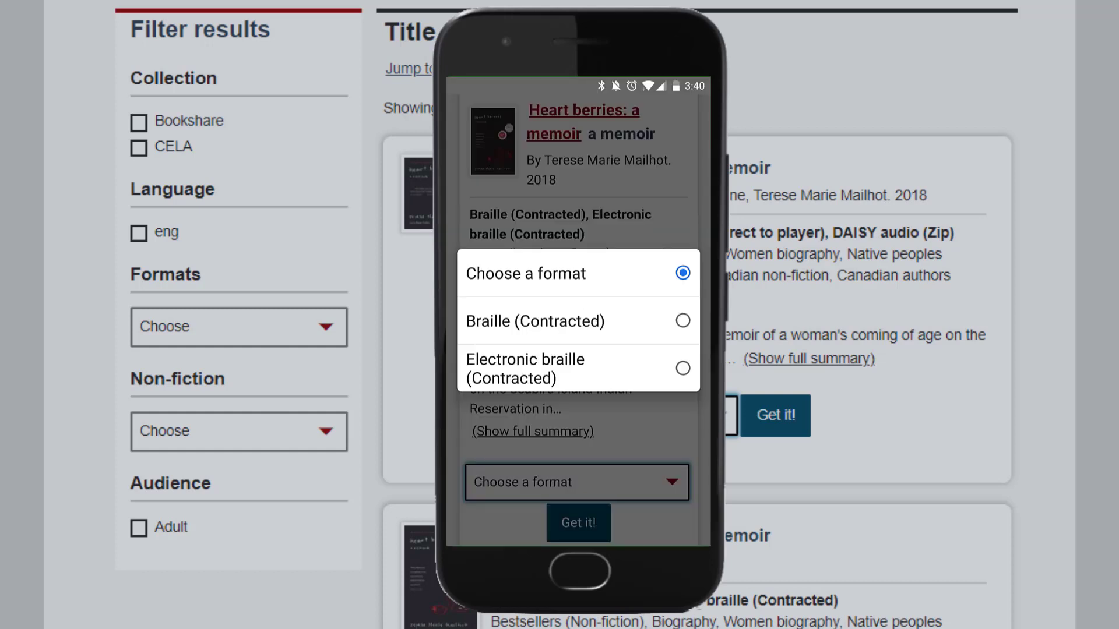
pyautogui.press('Down')
pyautogui.press('Down')
pyautogui.press('Return')
pyautogui.press('Tab')
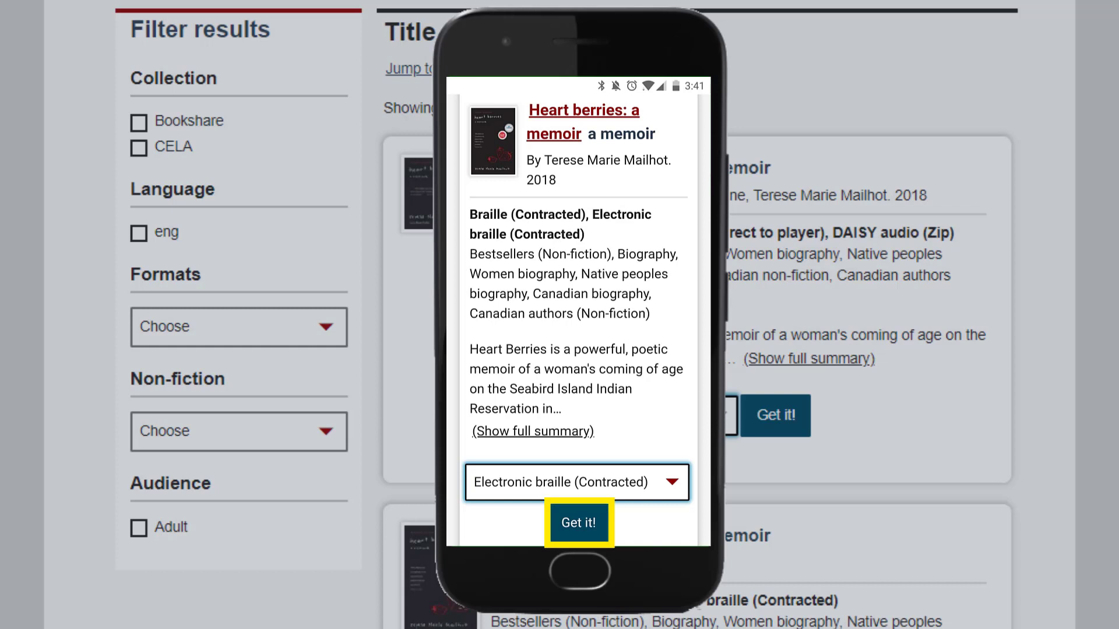
pyautogui.press('Return')
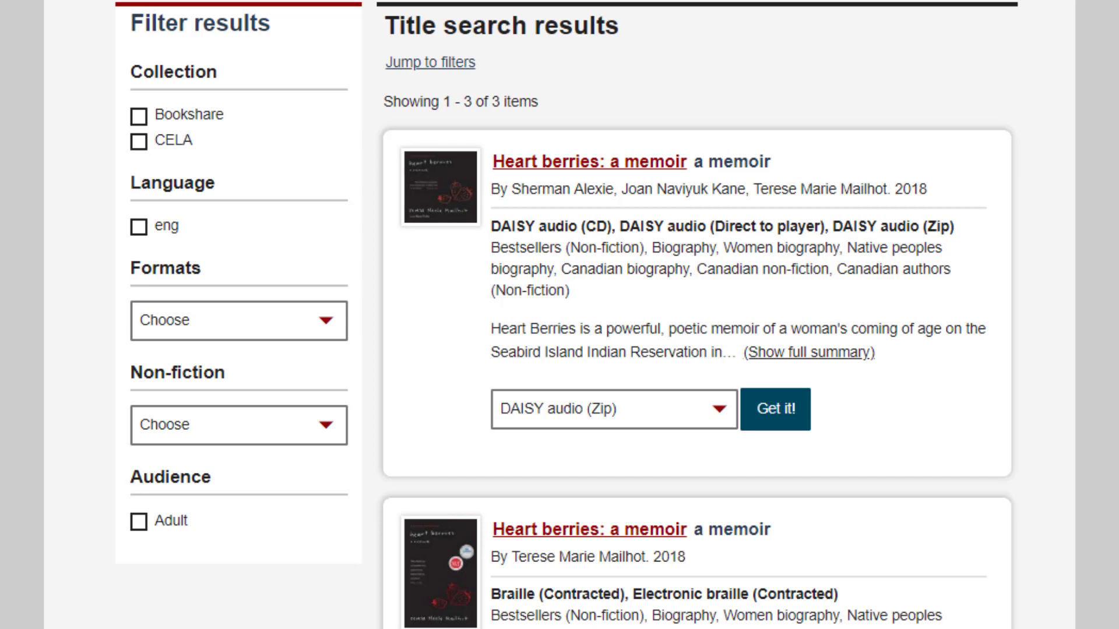
# Filter the Heart berries results by choosing DAISY audio (Zip) in the Formats filter.
pyautogui.press('Tab')
pyautogui.press('Tab')
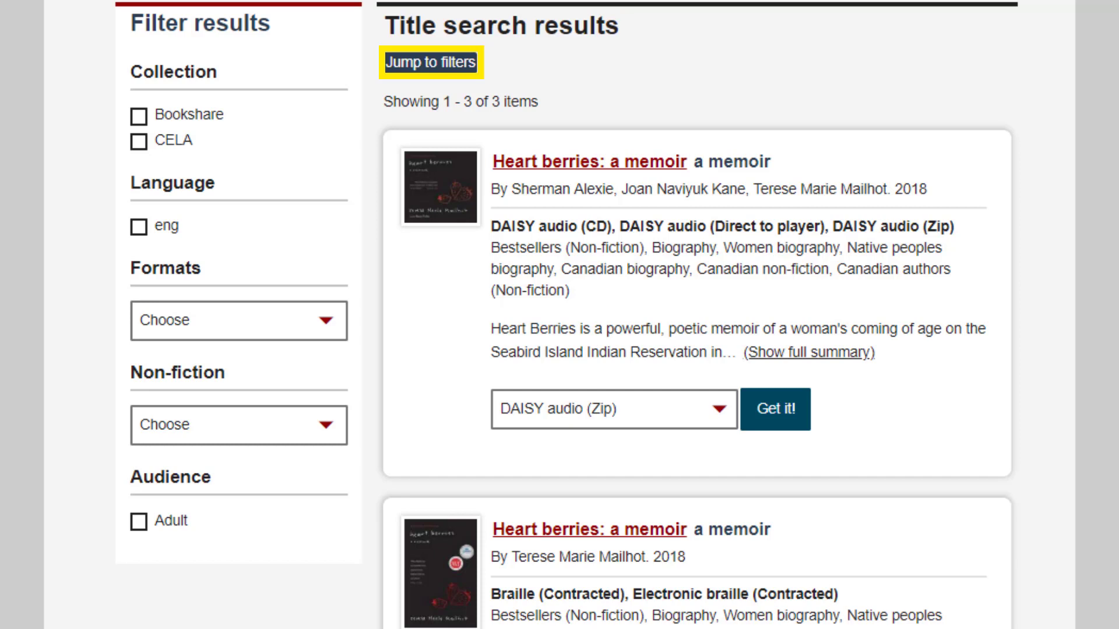
pyautogui.press('Return')
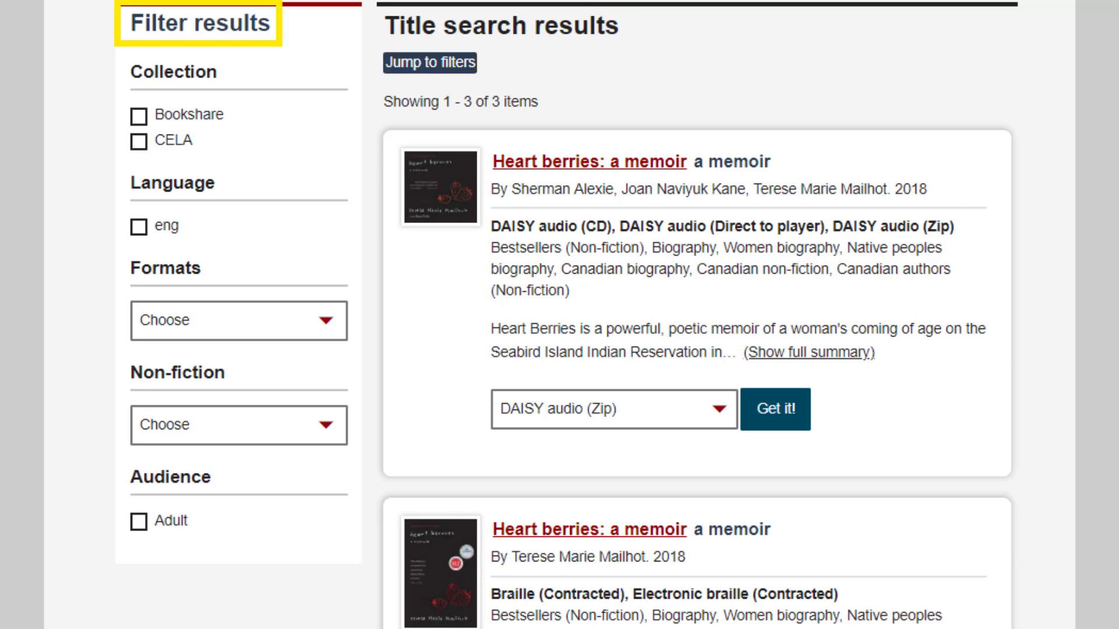
pyautogui.press('Down')
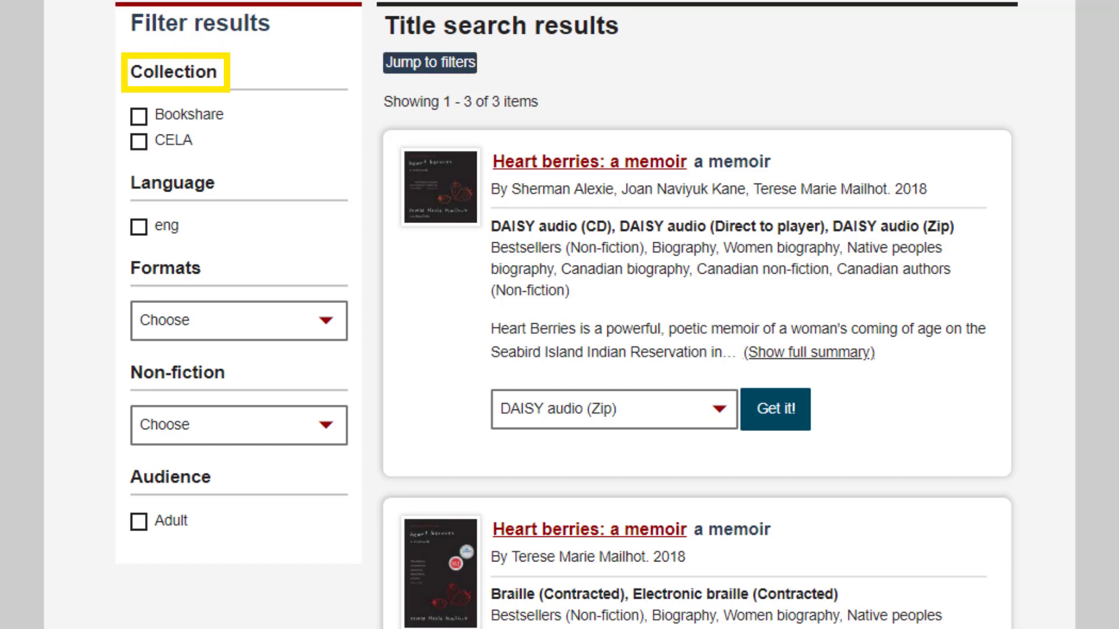
pyautogui.press('h')
pyautogui.press('h')
pyautogui.press('h')
pyautogui.press('h')
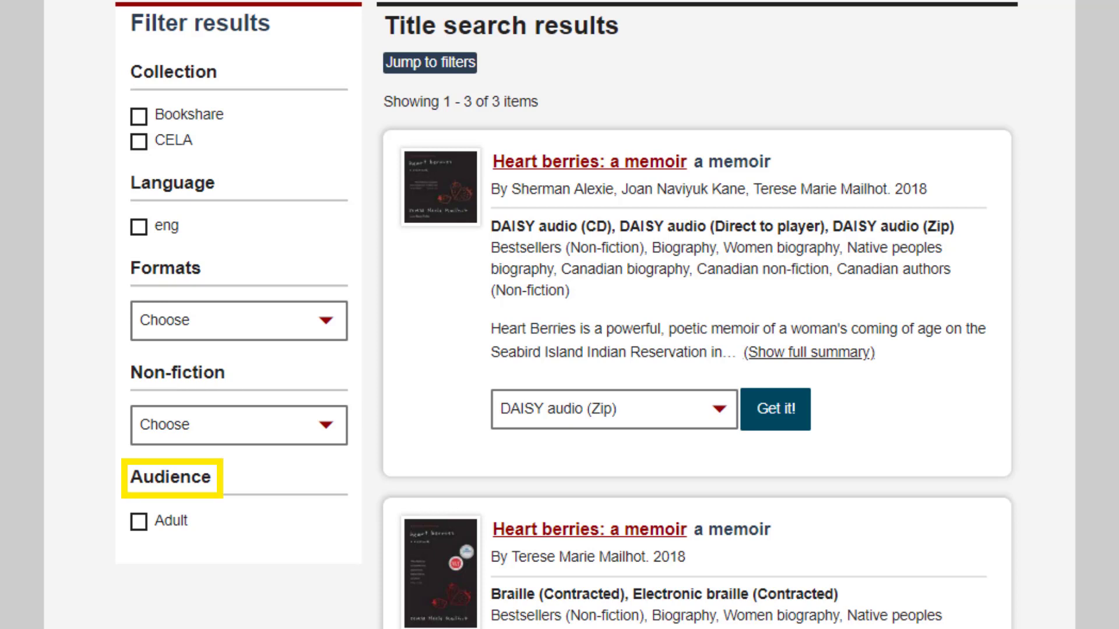
pyautogui.press('Down')
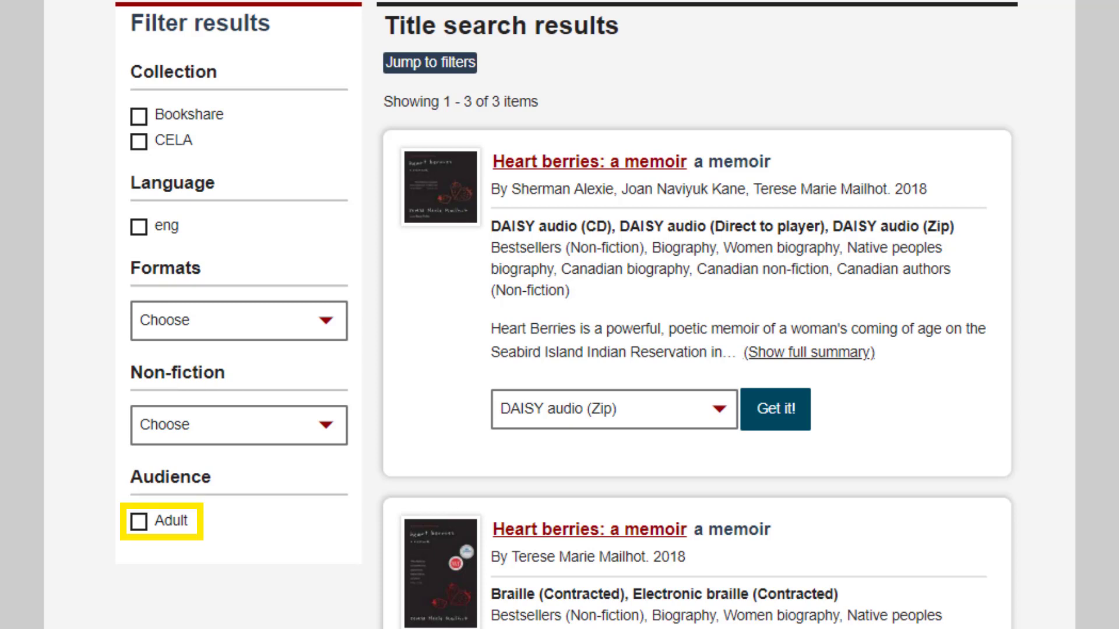
pyautogui.hotkey('shift', 'c')
pyautogui.hotkey('shift', 'c')
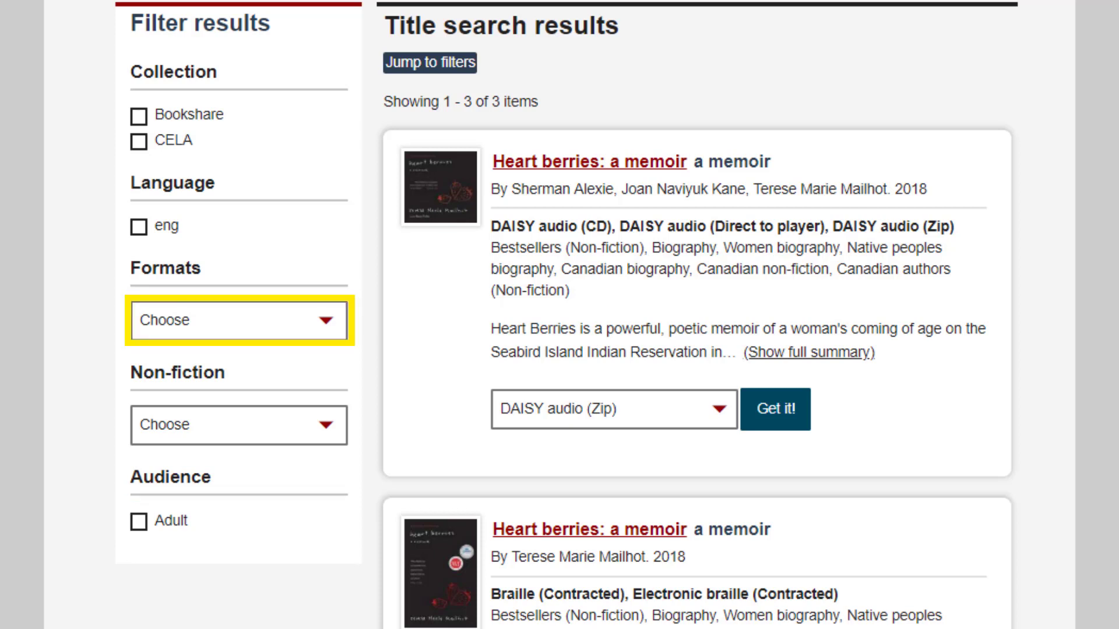
pyautogui.hotkey('alt', 'Down')
pyautogui.press('Down')
pyautogui.press('Down')
pyautogui.press('Down')
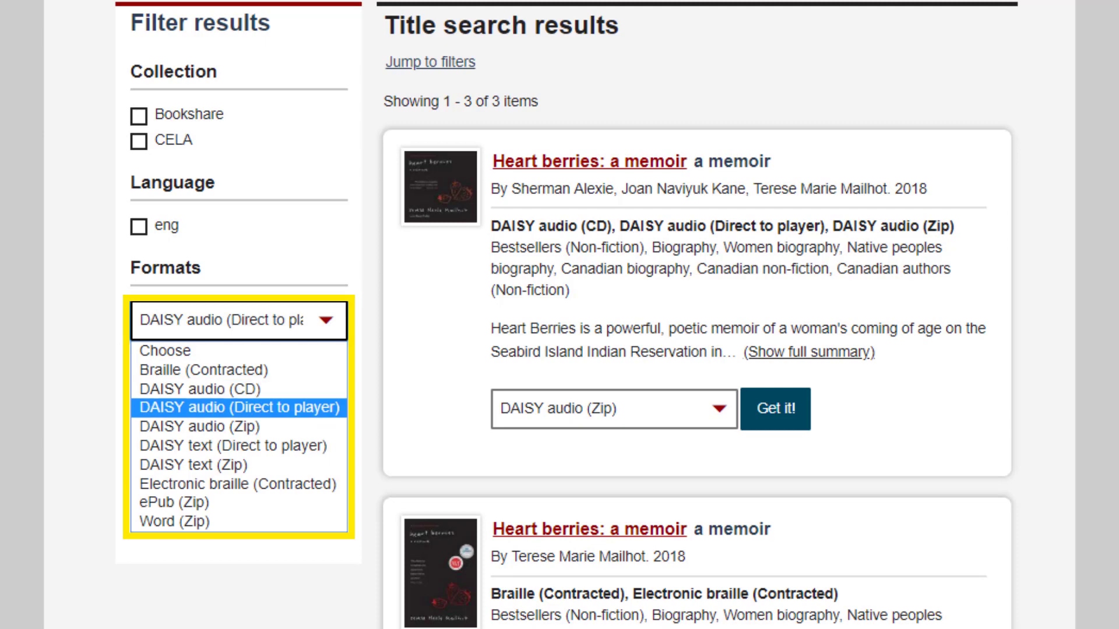
pyautogui.press('Down')
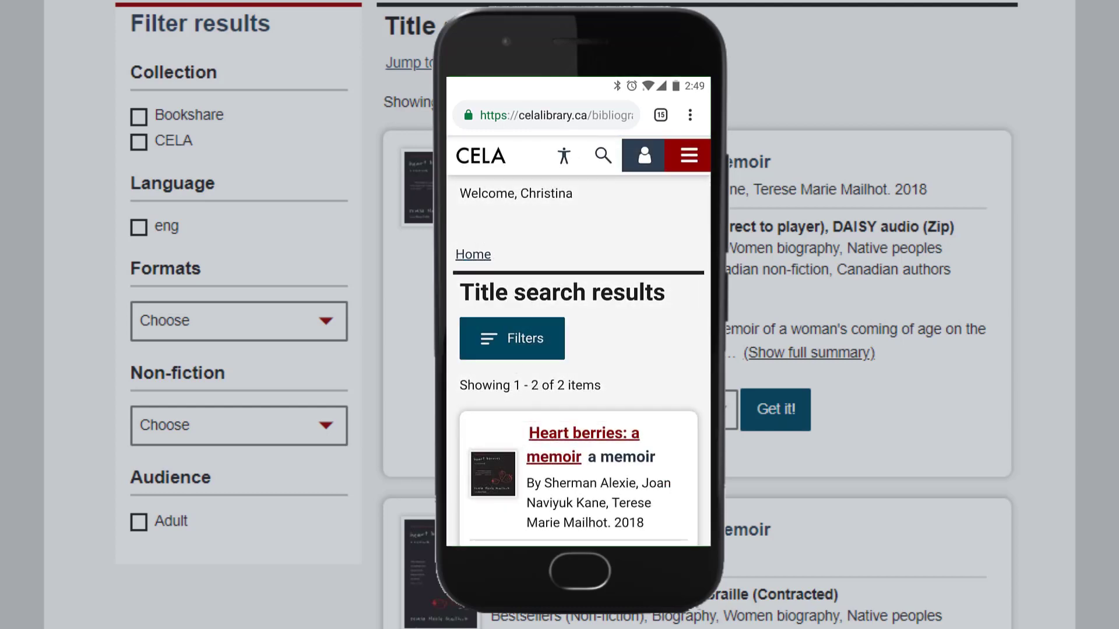
# Scroll back to the top of the page and go to My account.
pyautogui.scroll(6, 559, 315)
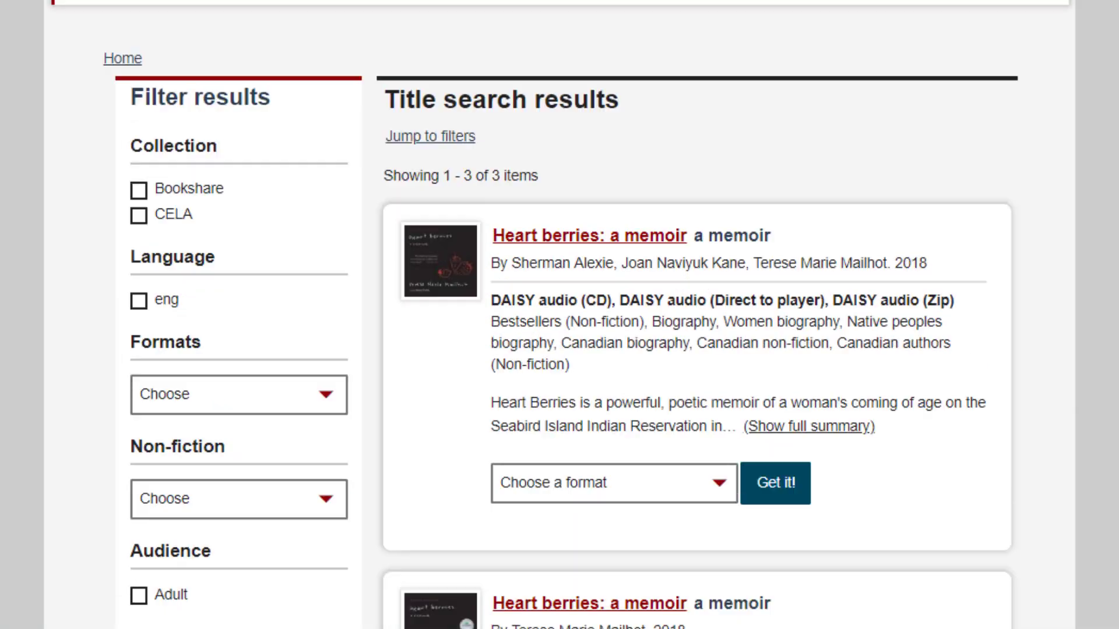
pyautogui.scroll(1, 560, 315)
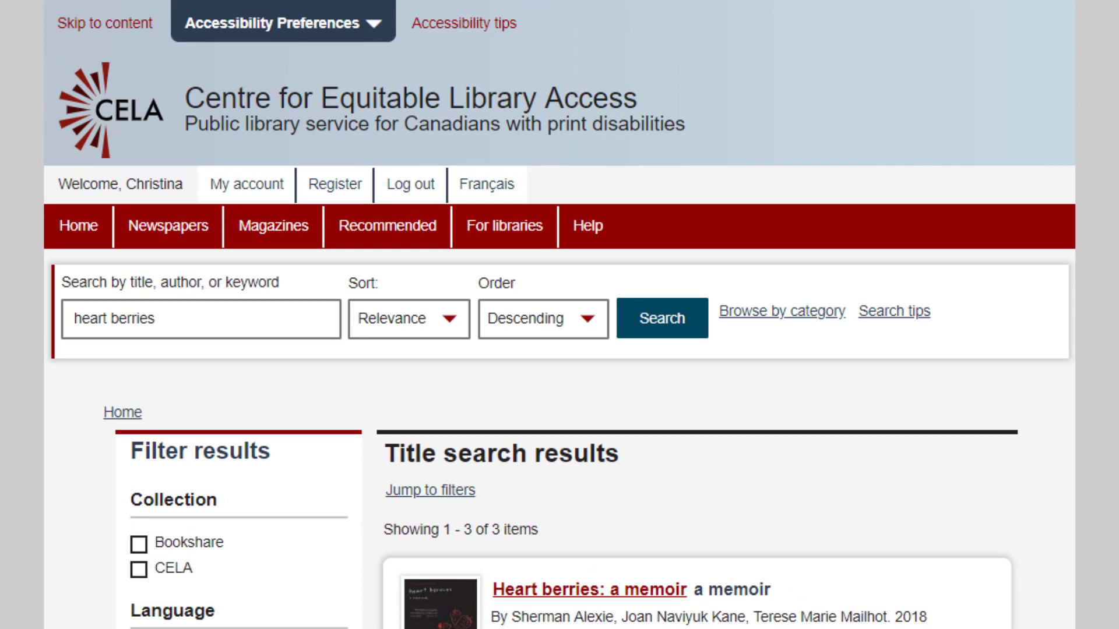
pyautogui.click(221, 207)
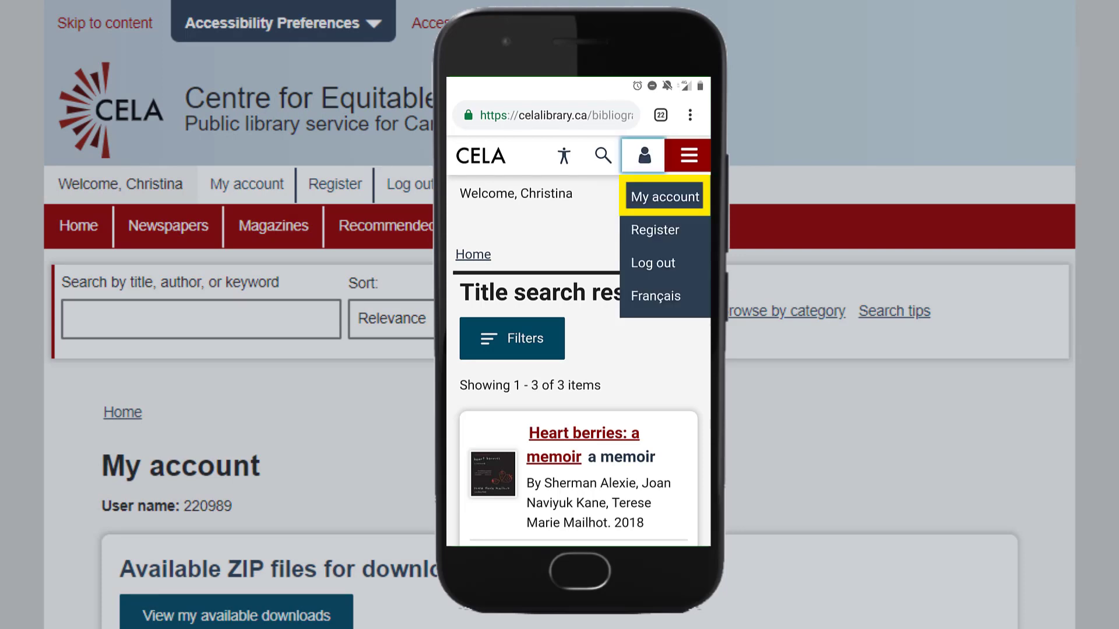
pyautogui.scroll(-7, 560, 315)
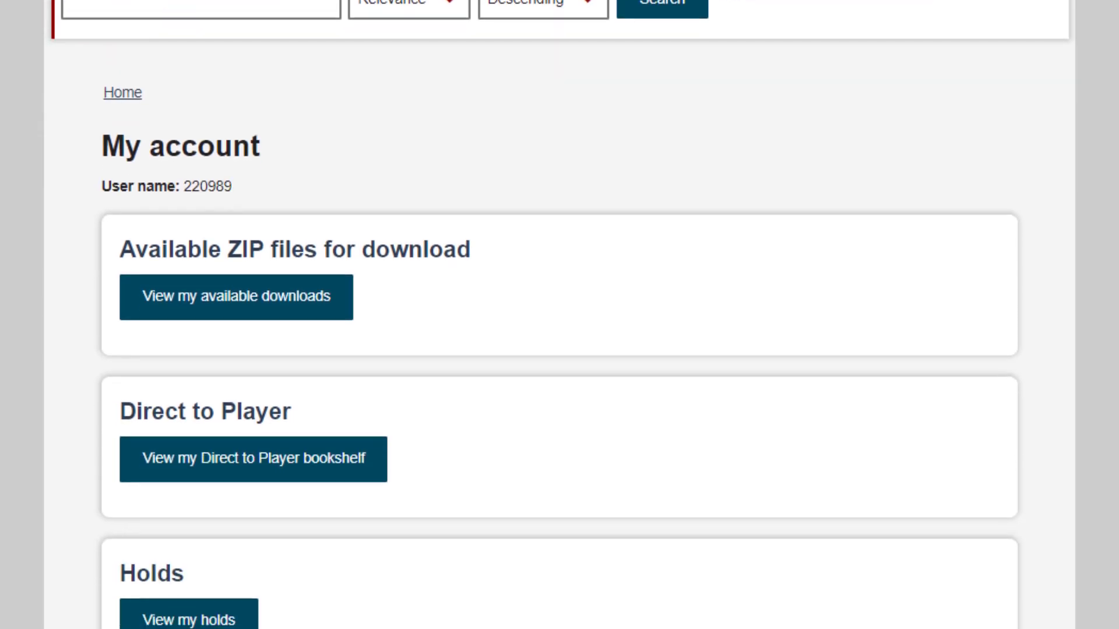
pyautogui.scroll(-1, 560, 315)
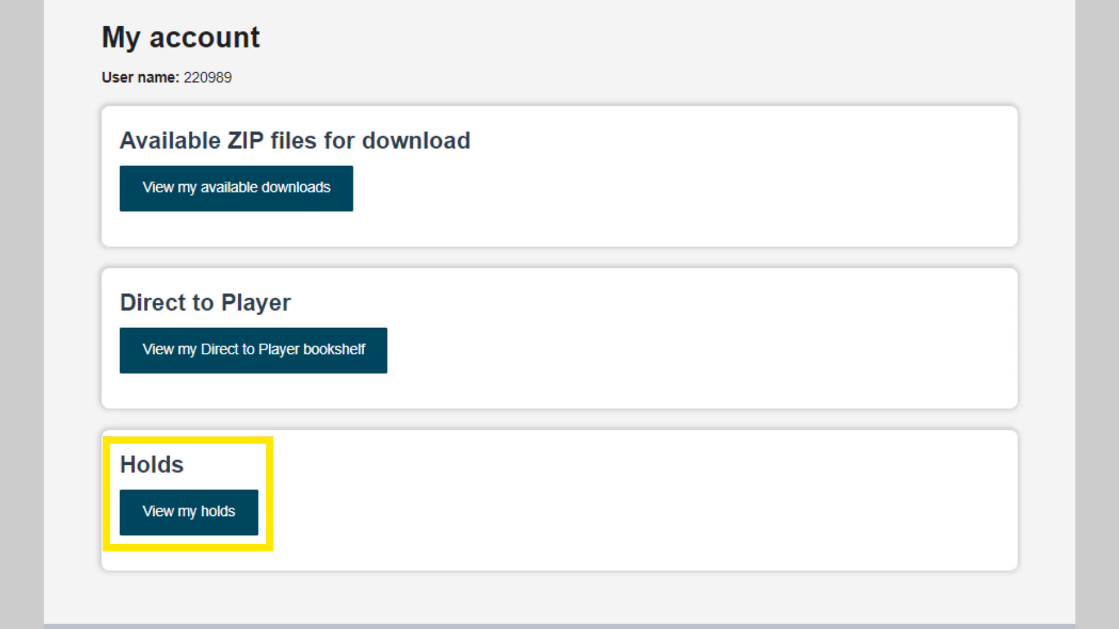
# Download the Heart berries: a memoir ZIP and start renaming it 'Heart berries by' plus the author's name.
pyautogui.click(165, 208)
pyautogui.scroll(-3, 163, 213)
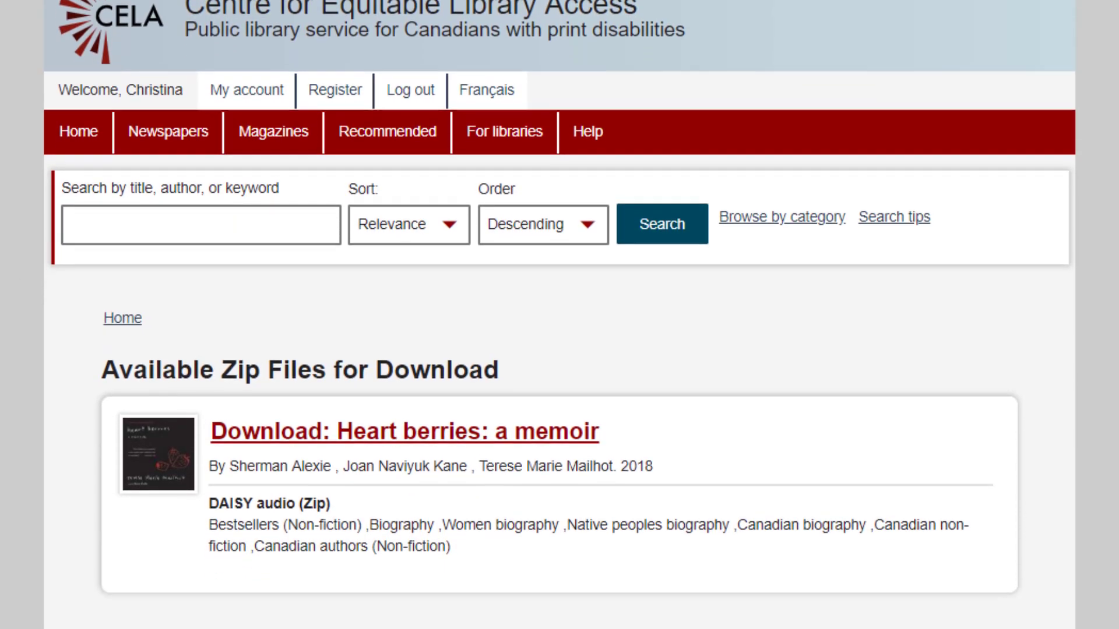
pyautogui.scroll(-2, 560, 315)
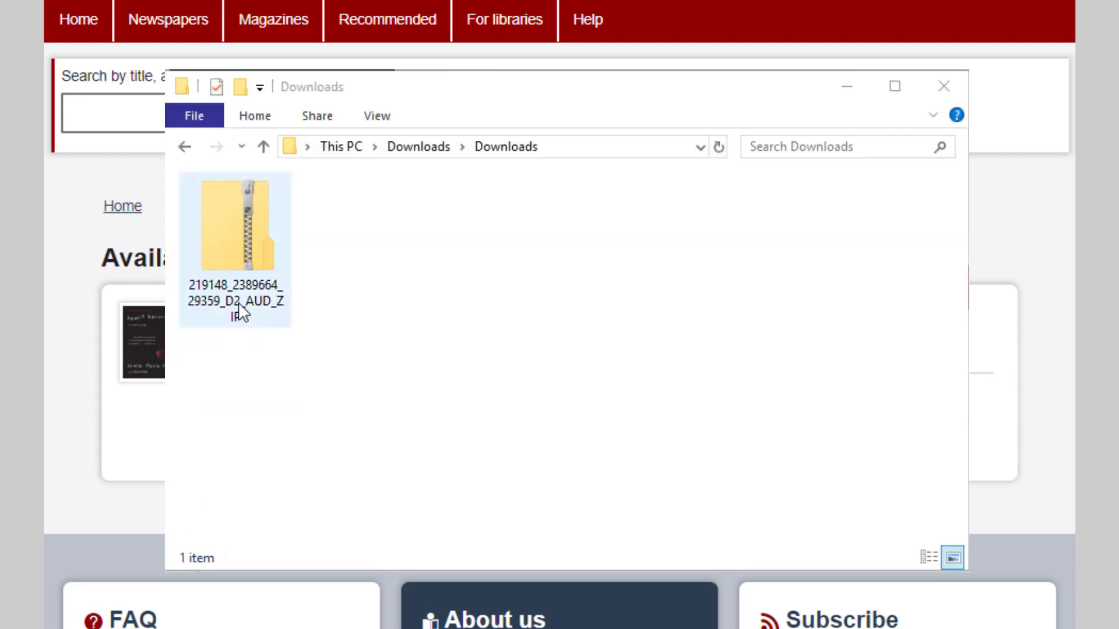
pyautogui.click(239, 303)
pyautogui.click(239, 302)
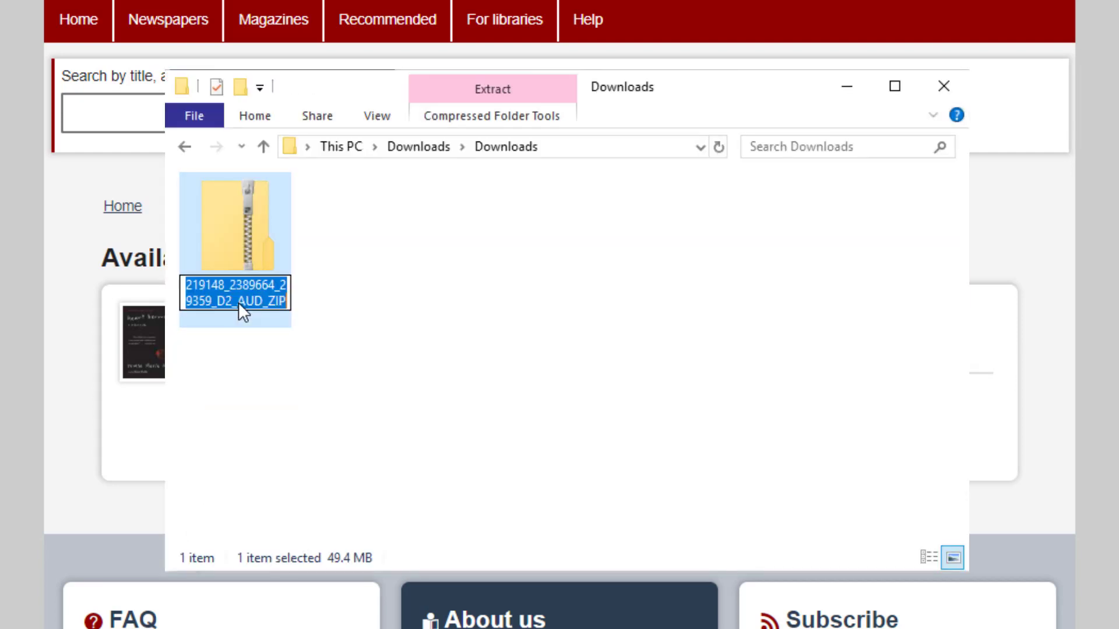
pyautogui.write('Heart berries by')
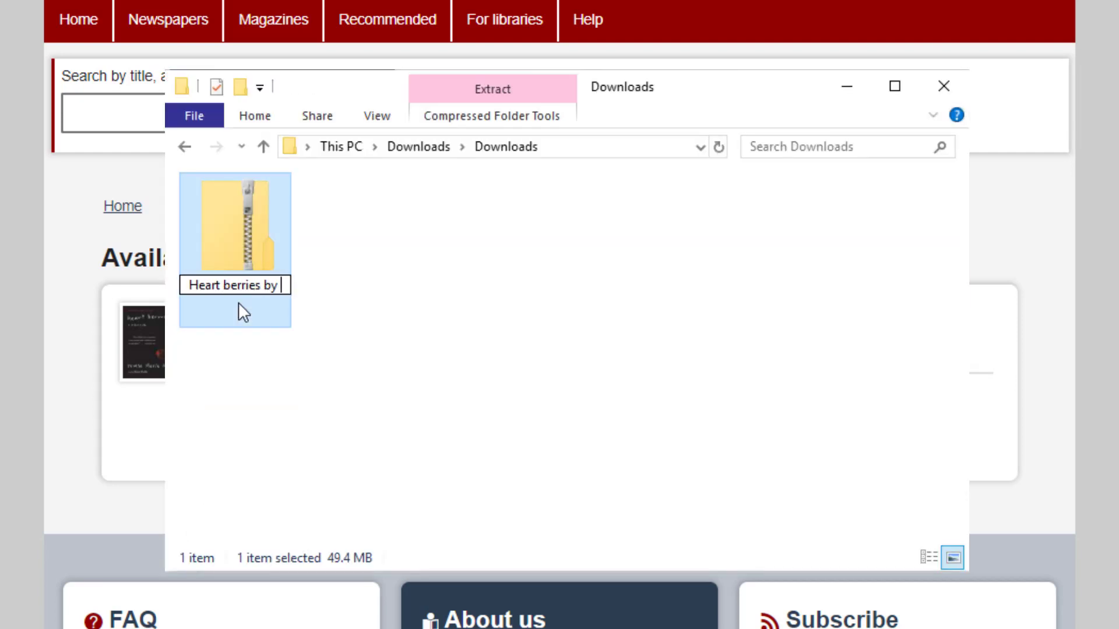